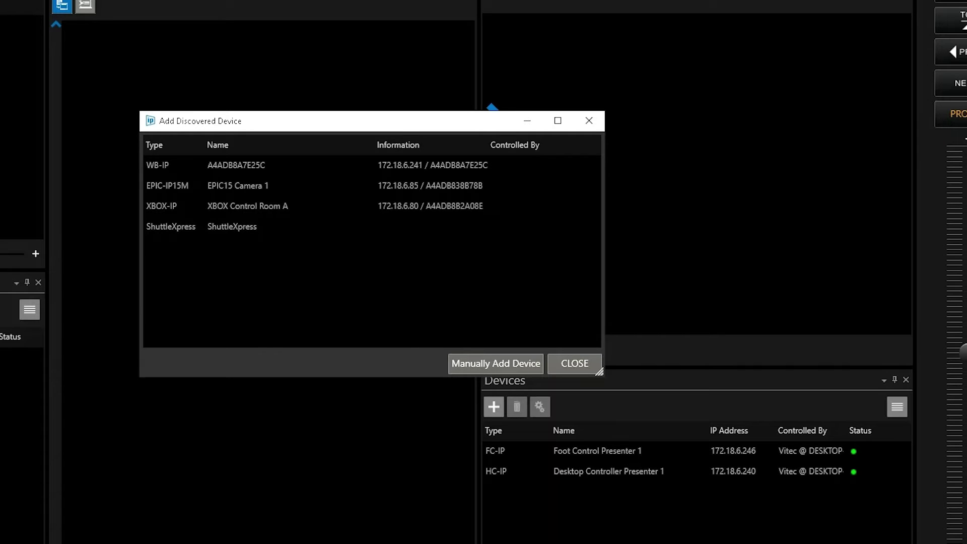
- Add the discovered WB-IP base station A4ADB8A7E25C from the Add Discovered Device list
{"action": "key", "text": "Down"}
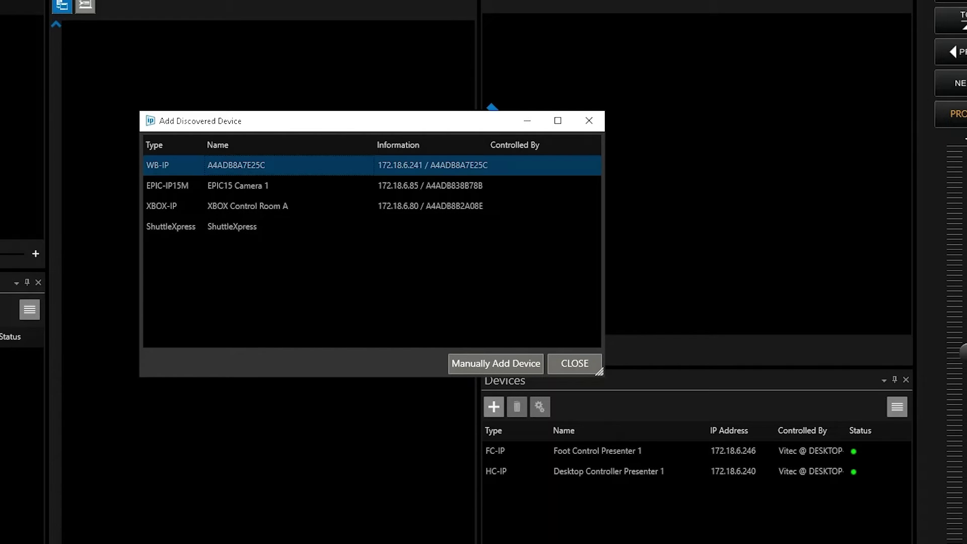
{"action": "key", "text": "Return"}
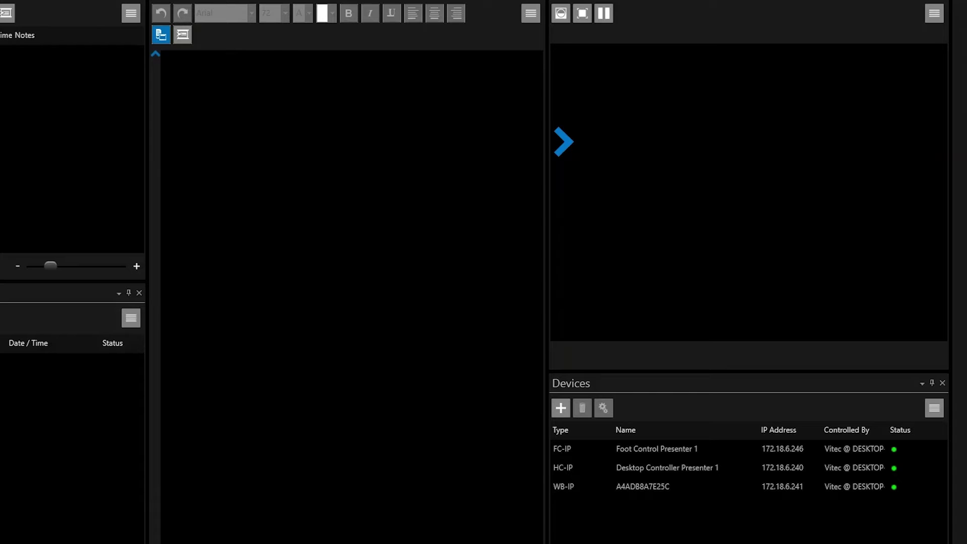
- Rename the WB-IP base station at 172.18.6.241 to 'Wireless Base Station A' and apply
{"action": "left_click", "coordinate": [642, 486]}
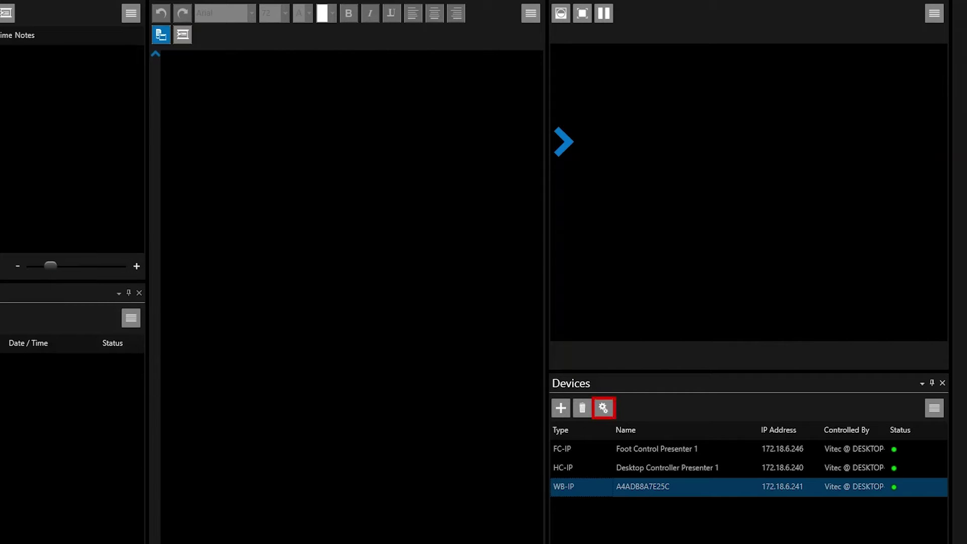
{"action": "left_click", "coordinate": [604, 408]}
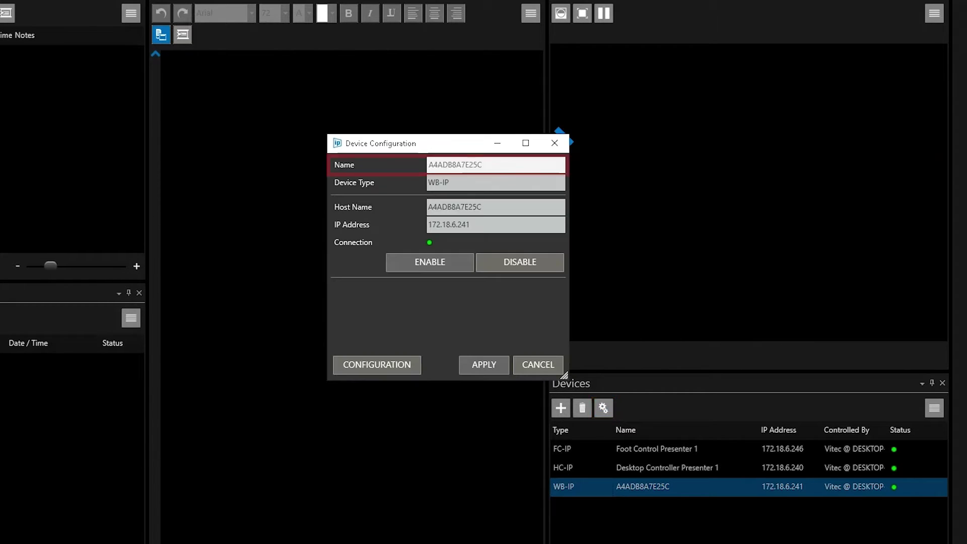
{"action": "type", "text": "Wireless Base Station A"}
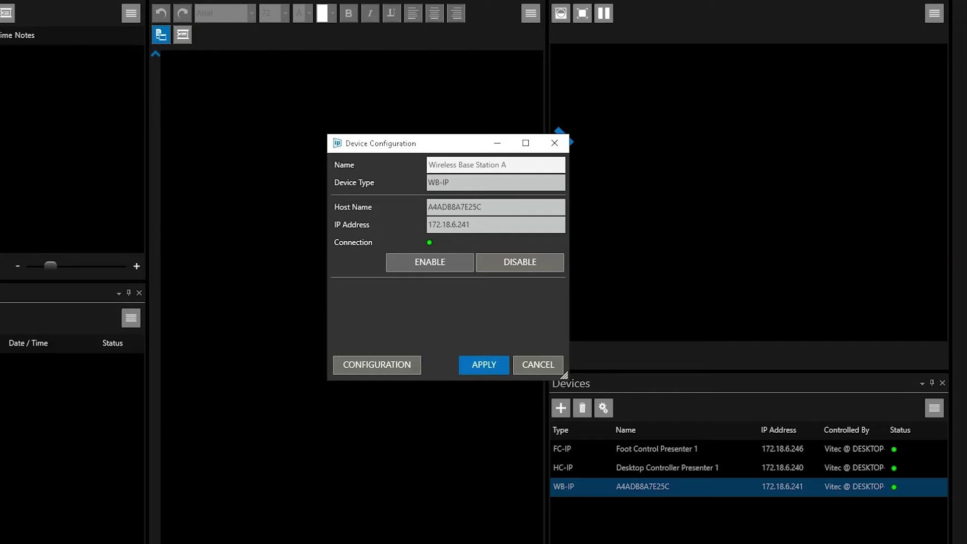
{"action": "left_click", "coordinate": [484, 364]}
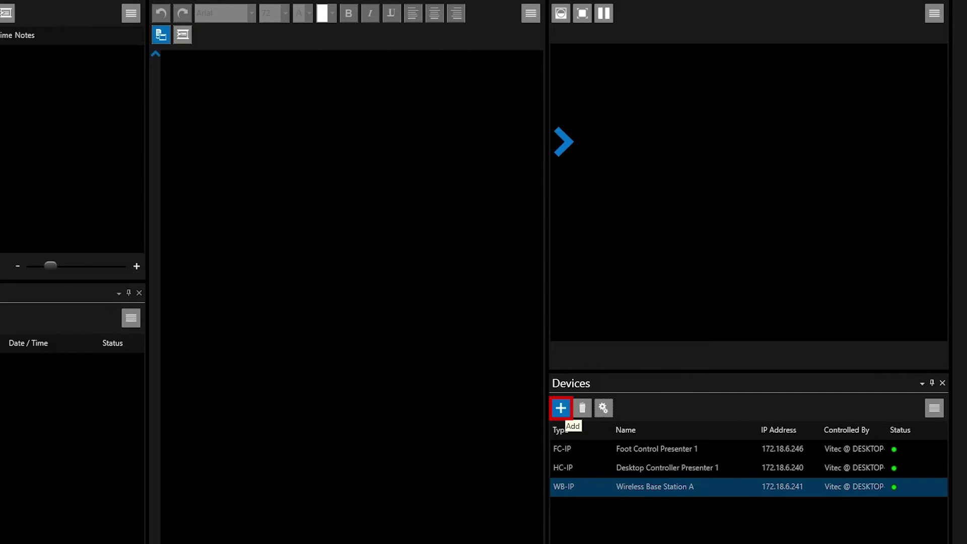
- Add the discovered WC-IP controller A4ADB897F847 connected via Wireless Base Station A
{"action": "left_click", "coordinate": [561, 408]}
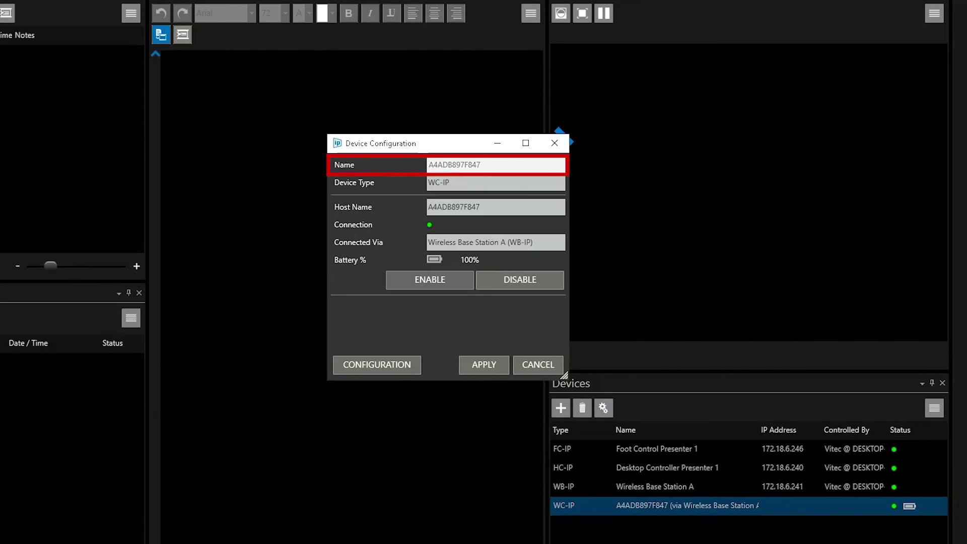
{"action": "type", "text": "Wireless Controller A"}
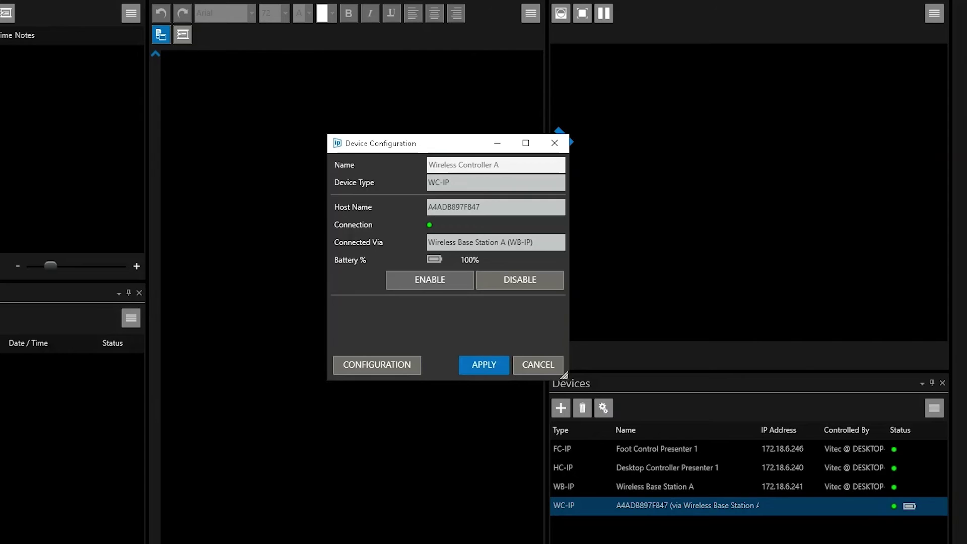
- Apply the new name 'Wireless Controller A' to the WC-IP controller
{"action": "key", "text": "Return"}
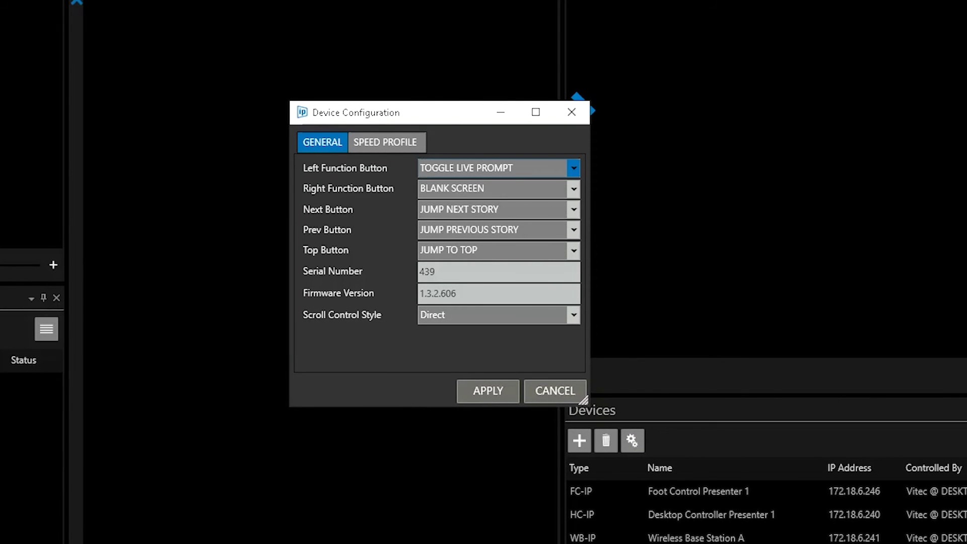
- Set the controller's Left Function Button to PAUSE
{"action": "left_click", "coordinate": [573, 168]}
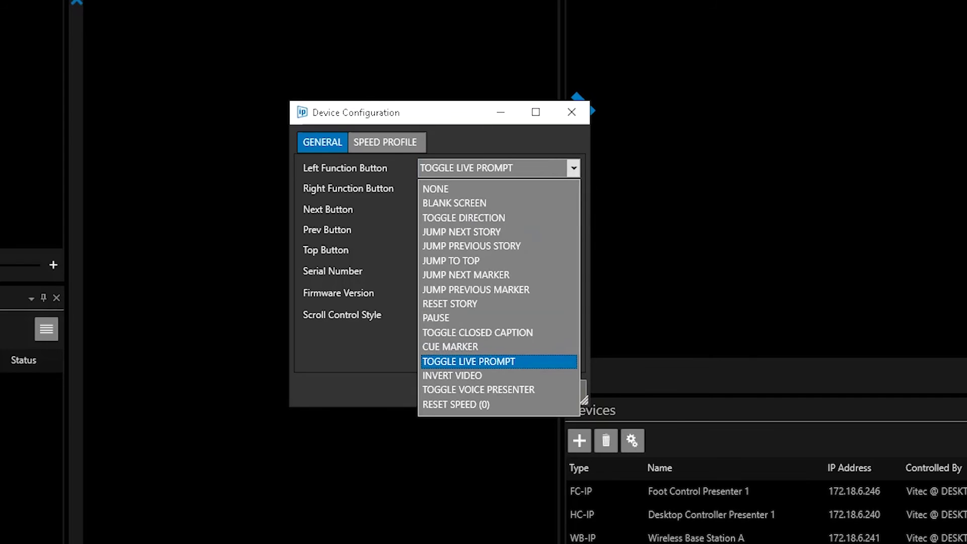
{"action": "key", "text": "Return"}
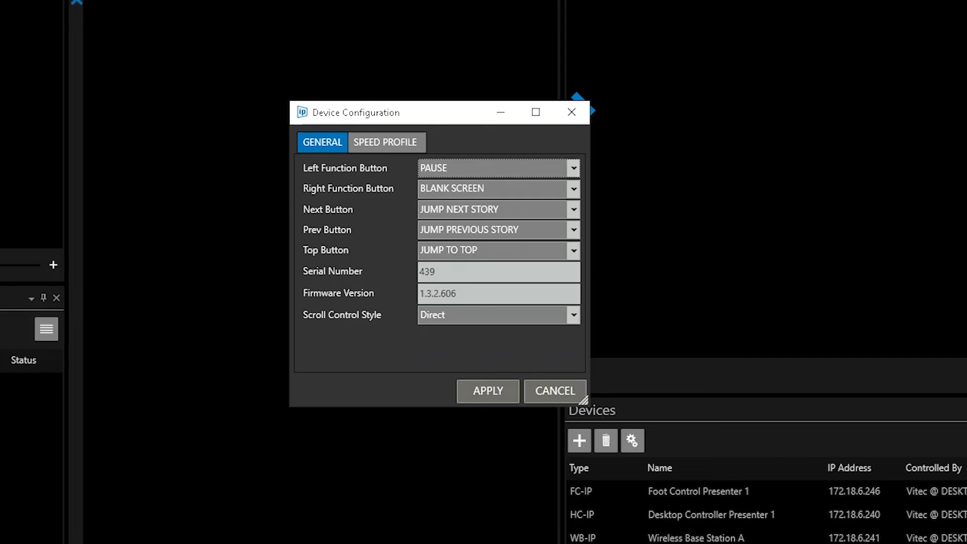
{"action": "key", "text": "ctrl+Tab"}
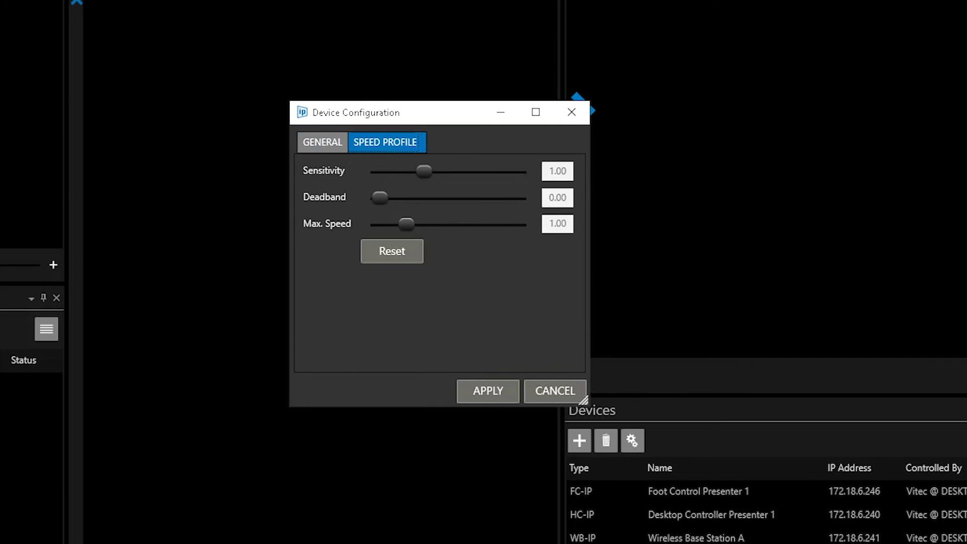
{"action": "type", "text": "0.08"}
- Enter speed profile values Deadband 0.08, Sensitivity 1.41 and Max. Speed 1.59
{"action": "key", "text": "Return"}
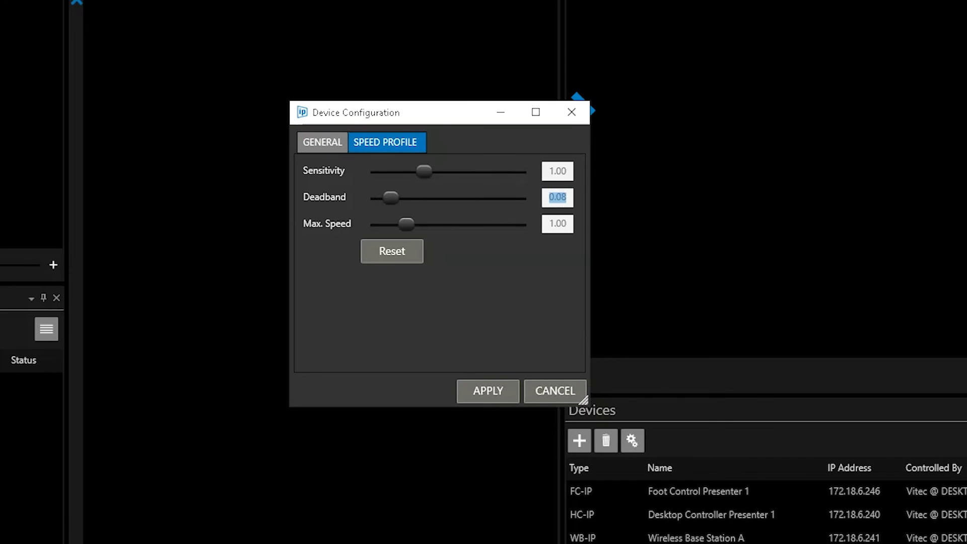
{"action": "type", "text": "1.41"}
{"action": "key", "text": "Return"}
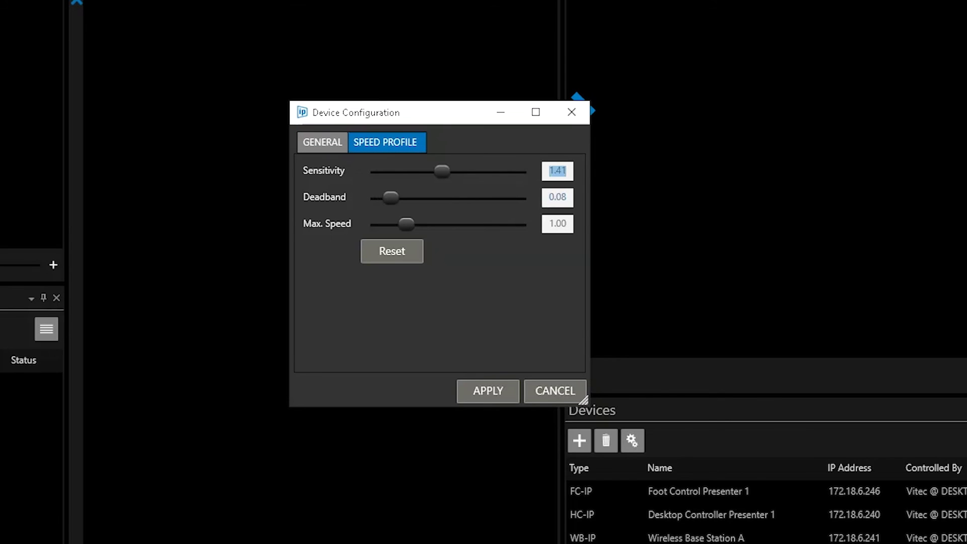
{"action": "type", "text": "1.59"}
{"action": "key", "text": "Return"}
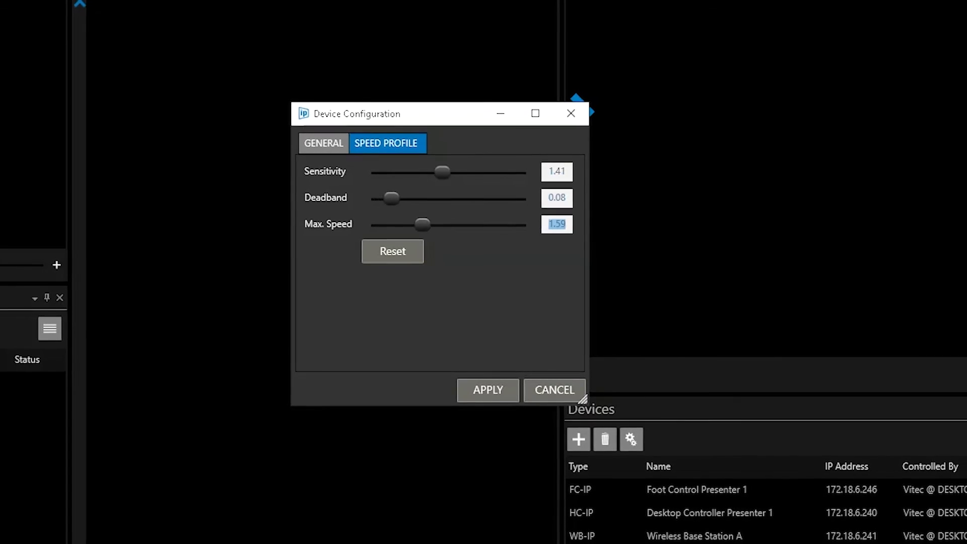